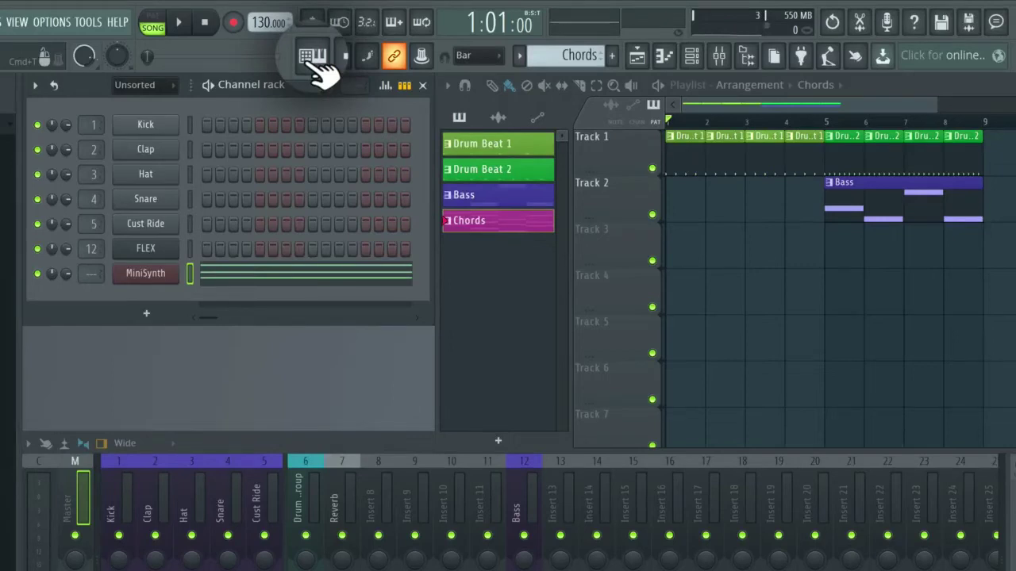
Step: Enable Typing keyboard to piano and play a test note with the Z key
{"action": "left_click", "coordinate": [315, 61]}
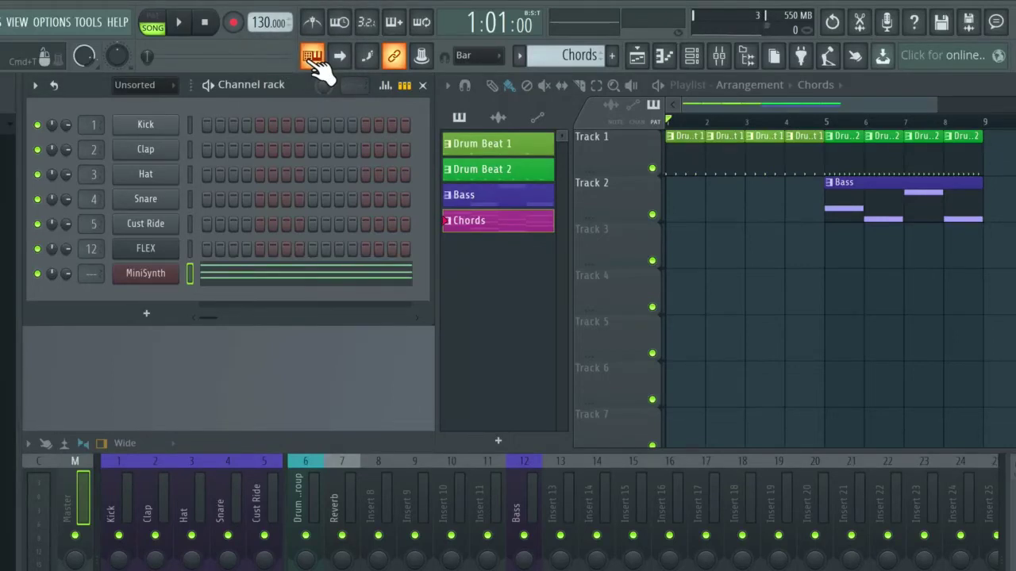
{"action": "key", "text": "z"}
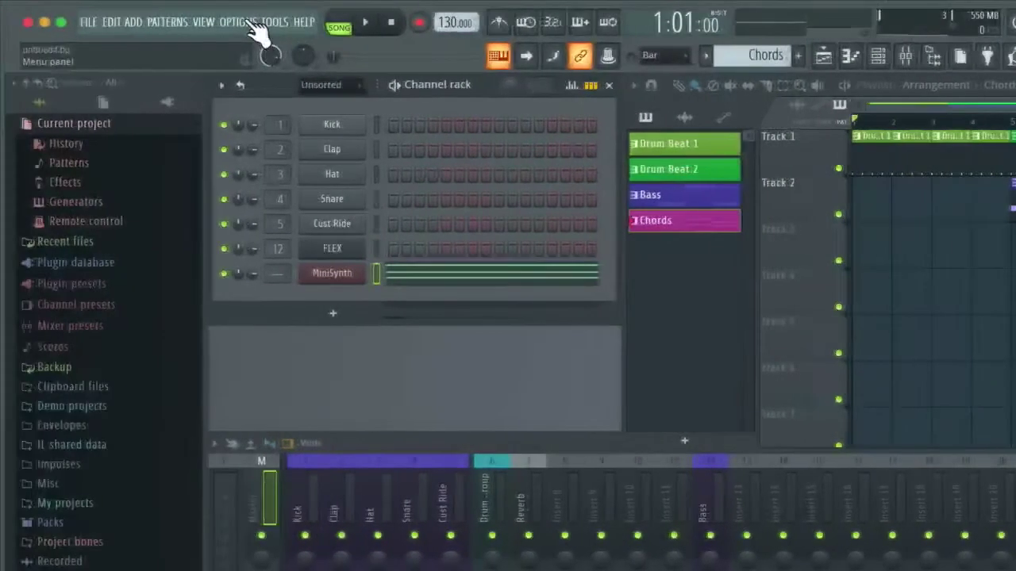
Step: In MIDI settings, select Oxygen 25 as both the output and input device
{"action": "left_click", "coordinate": [252, 25]}
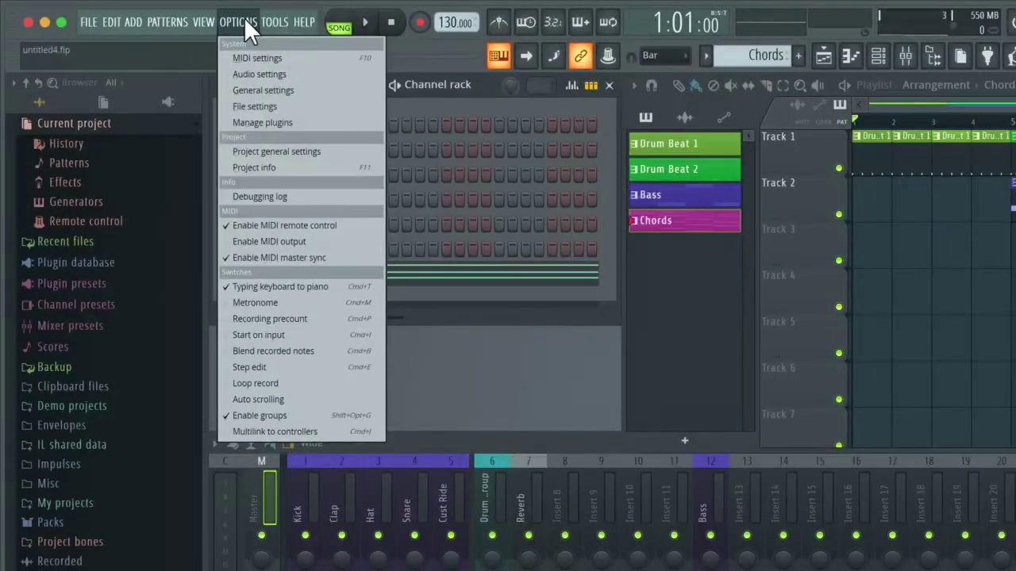
{"action": "left_click", "coordinate": [293, 57]}
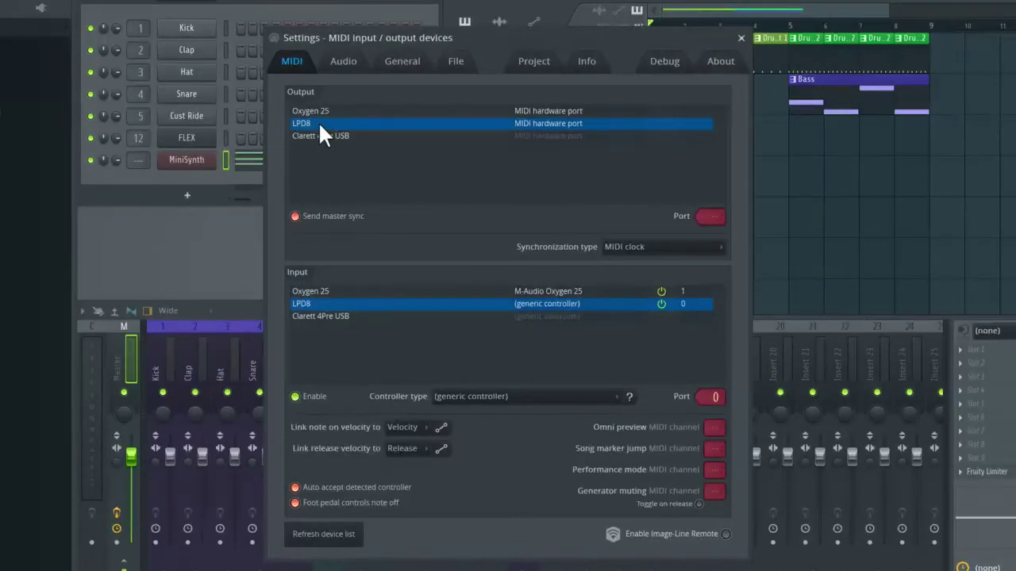
{"action": "left_click", "coordinate": [321, 105]}
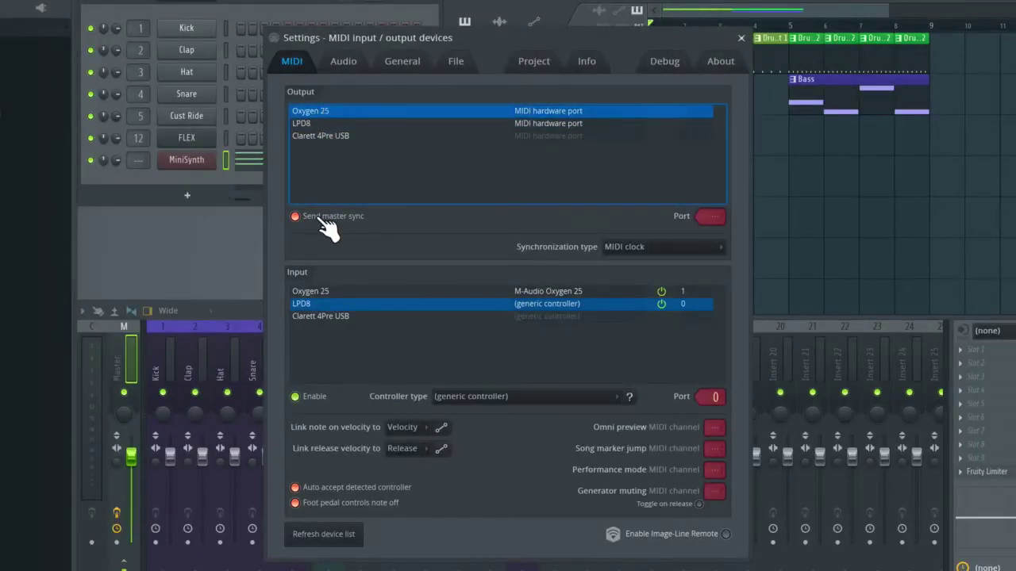
{"action": "left_click", "coordinate": [316, 292]}
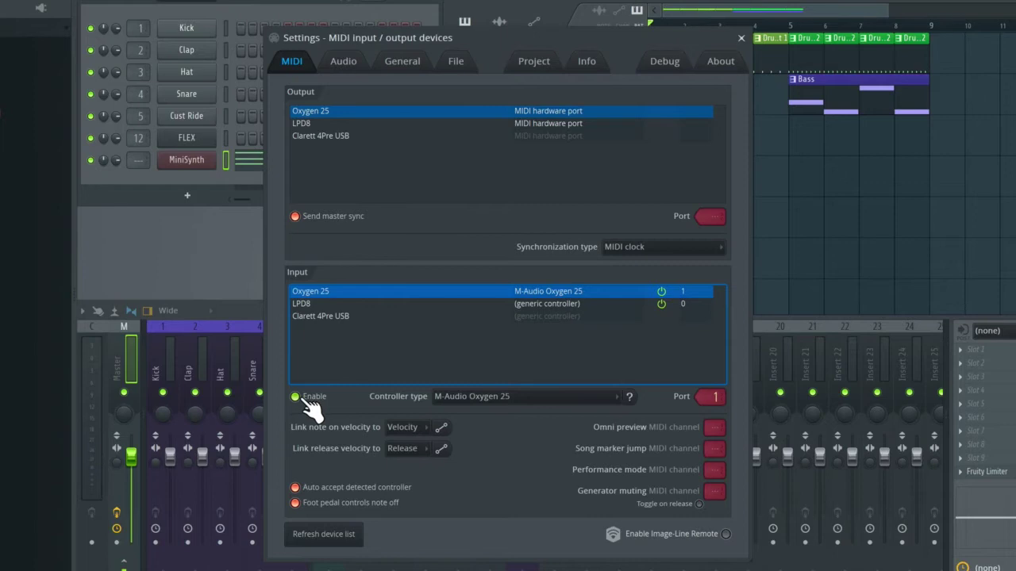
{"action": "left_click", "coordinate": [739, 43]}
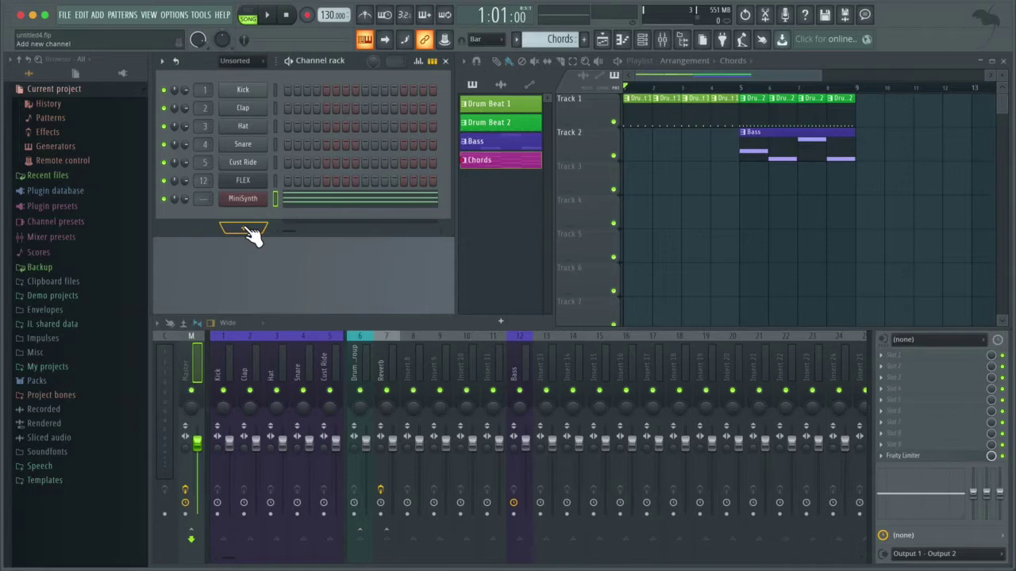
Step: Add a Sytrus channel to the channel rack, play a test note, and close its window
{"action": "left_click", "coordinate": [248, 229]}
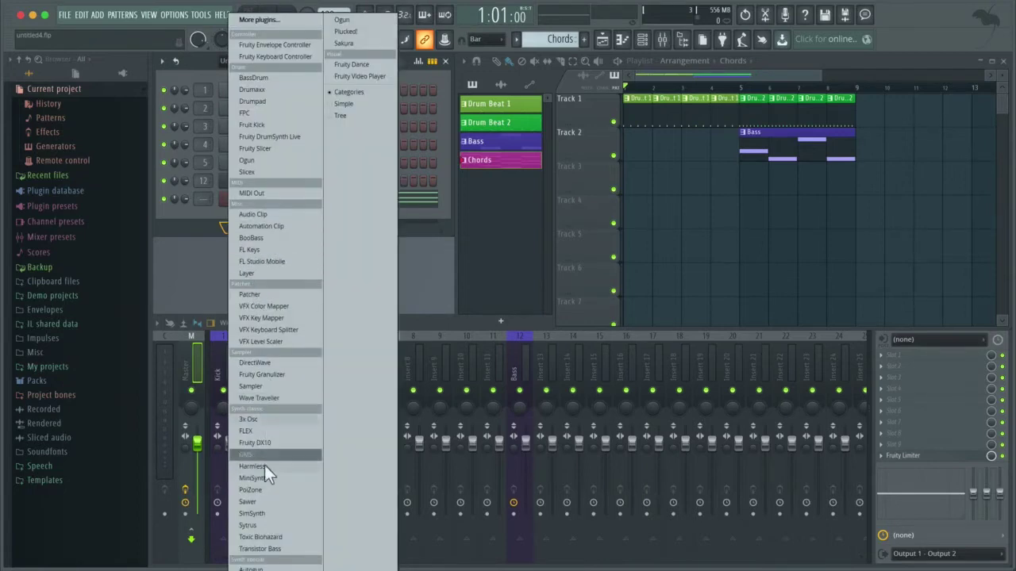
{"action": "left_click", "coordinate": [274, 523]}
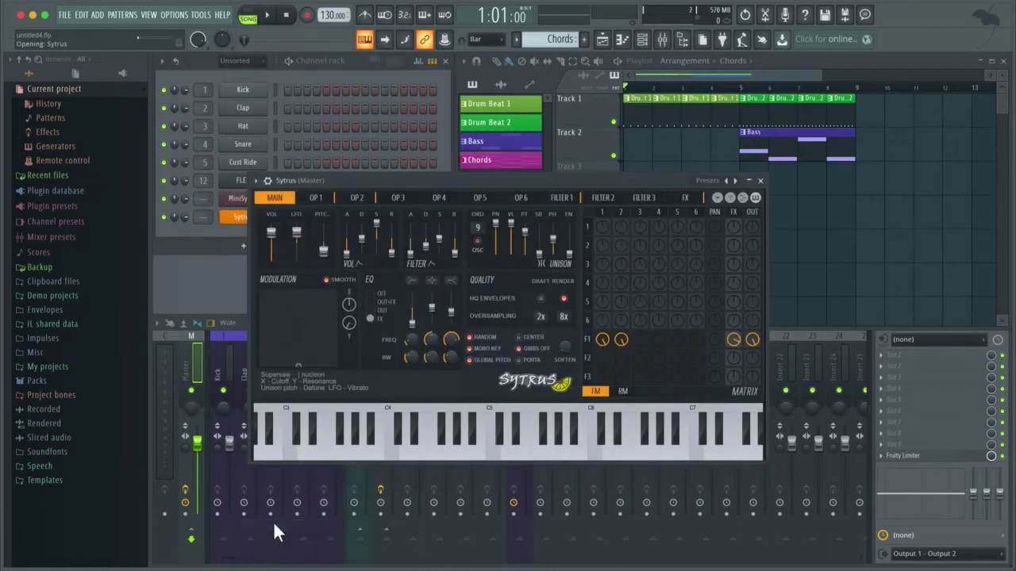
{"action": "key", "text": "q"}
{"action": "left_click", "coordinate": [760, 181]}
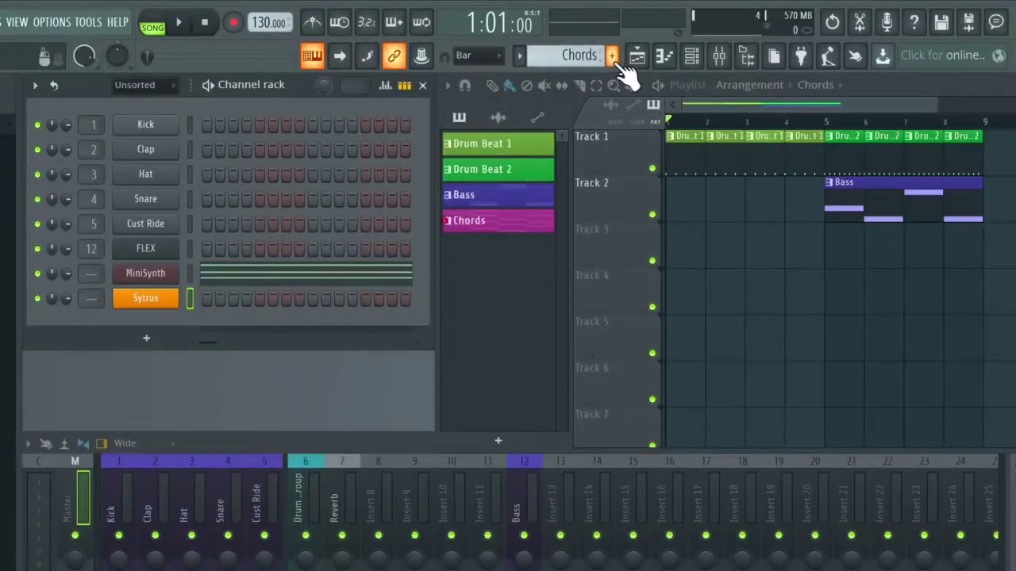
Step: Create a new pattern named 'Lead' and set the playback toggle to PAT
{"action": "left_click", "coordinate": [614, 55]}
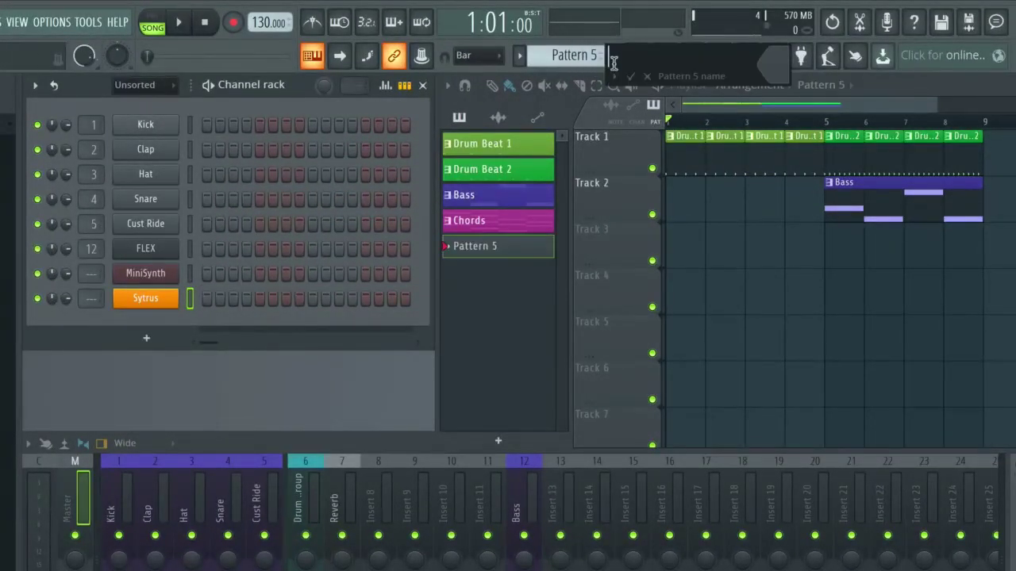
{"action": "type", "text": "Lead"}
{"action": "key", "text": "Return"}
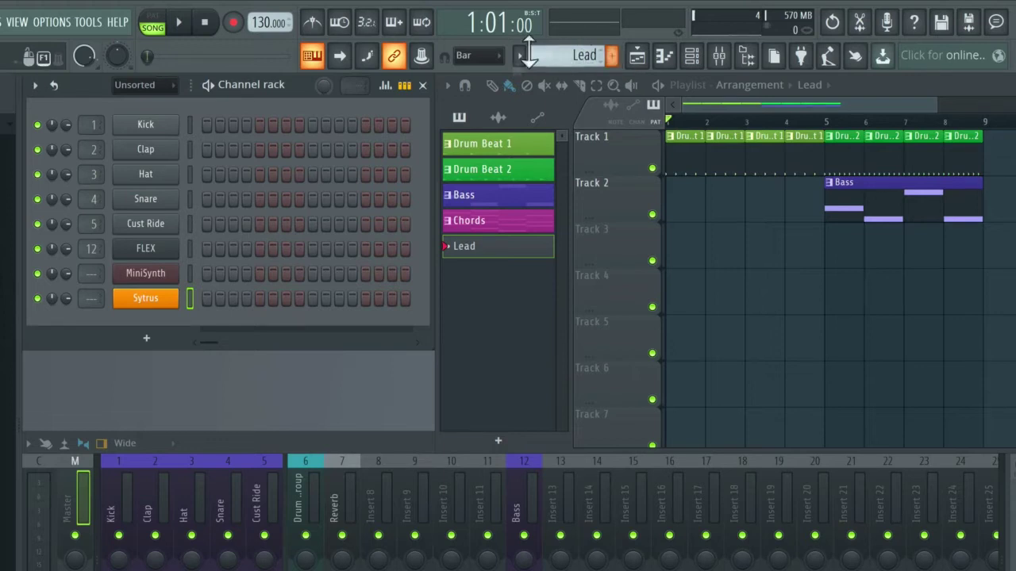
{"action": "left_click", "coordinate": [162, 24]}
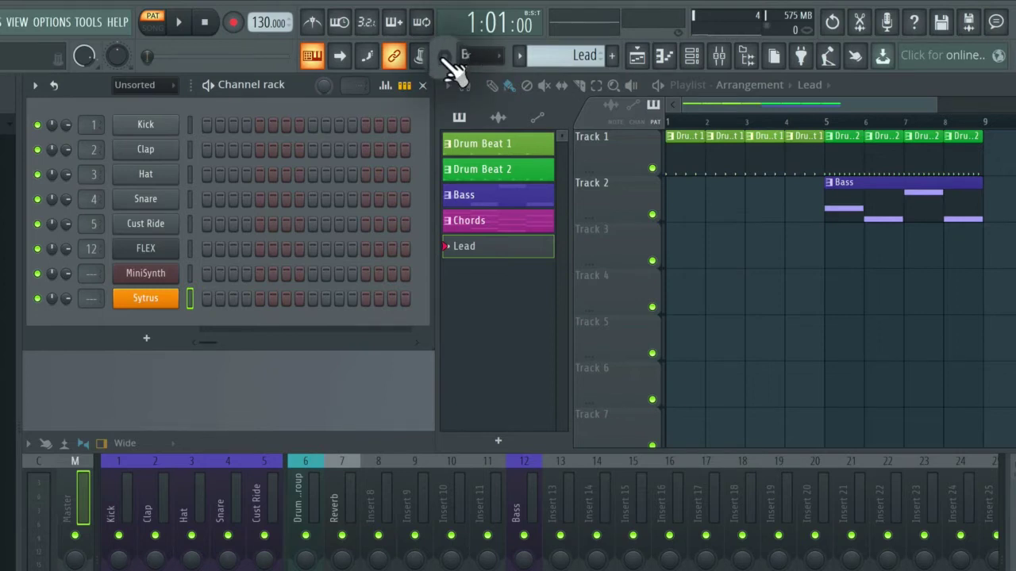
Step: Set snap to (none) and enable the Metronome and the 3.2.1 Countdown
{"action": "left_click", "coordinate": [445, 57]}
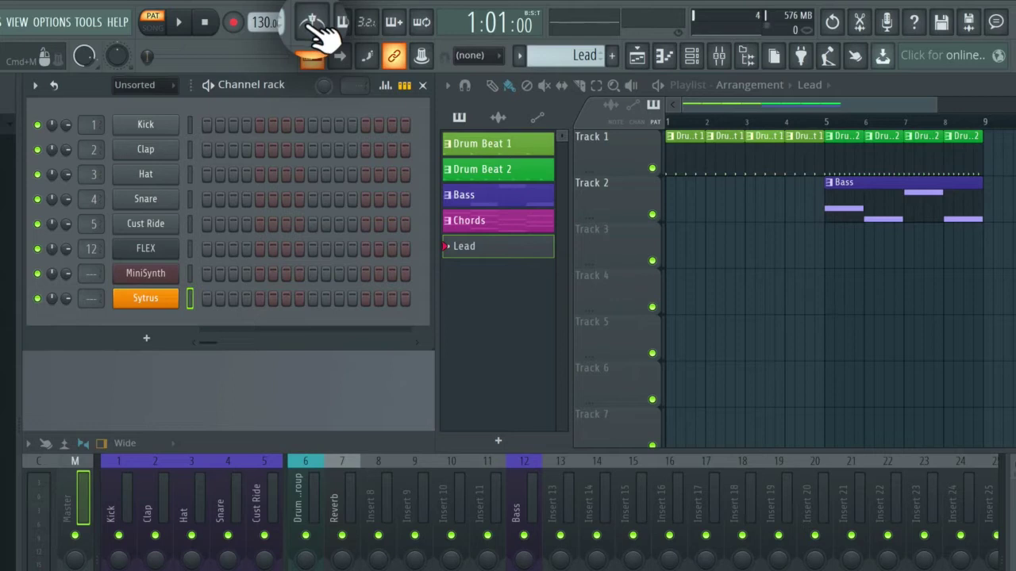
{"action": "left_click", "coordinate": [312, 23]}
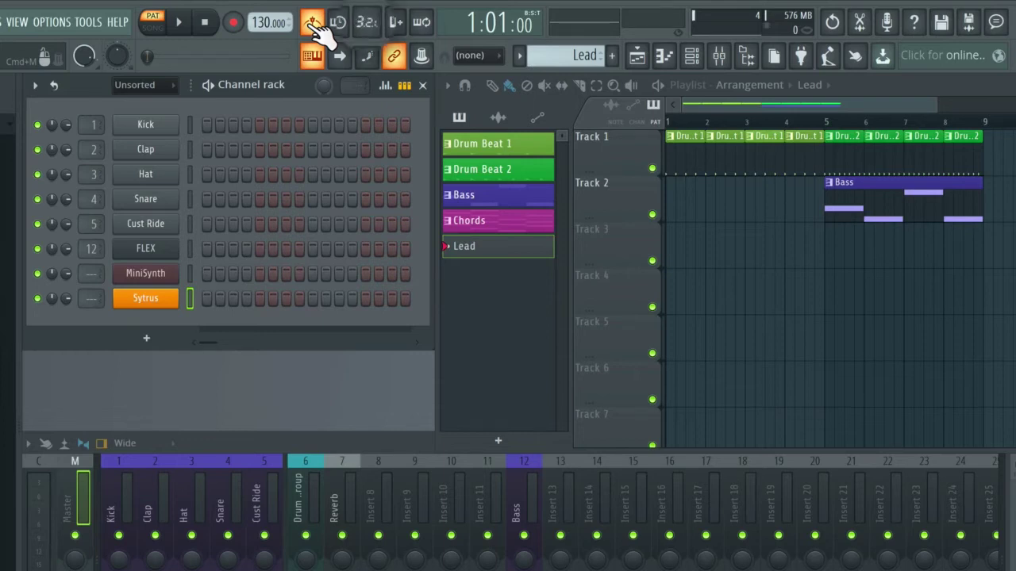
{"action": "left_click", "coordinate": [367, 24]}
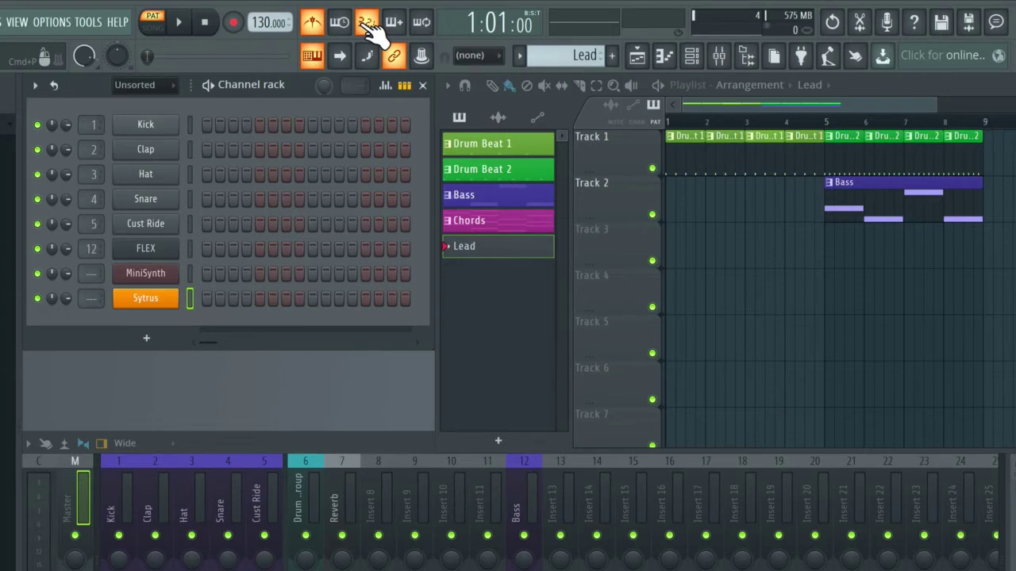
Step: Undo the previous take and live-record a Sytrus melody into Lead as notes and automation
{"action": "left_click", "coordinate": [234, 23]}
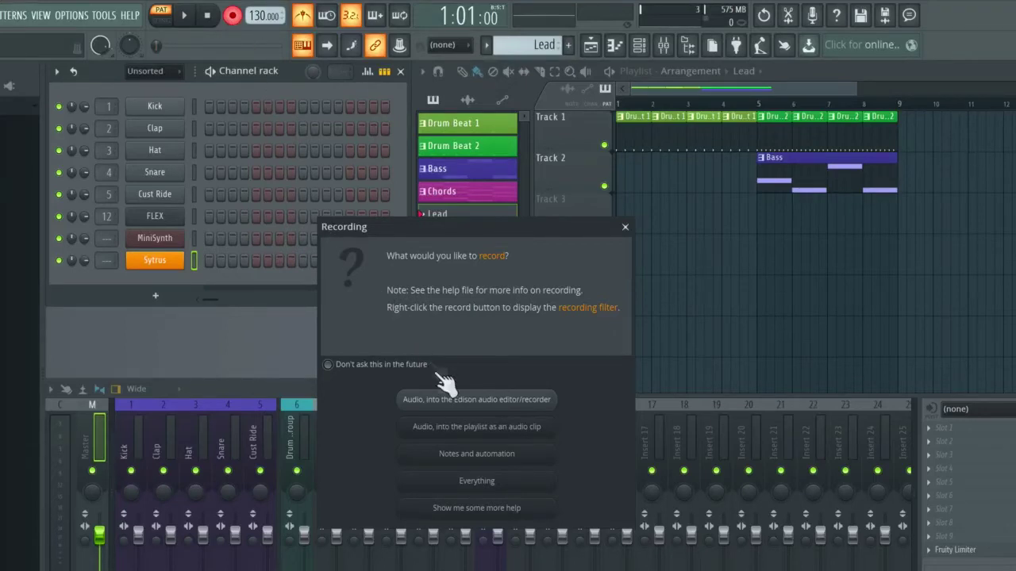
{"action": "left_click", "coordinate": [476, 456]}
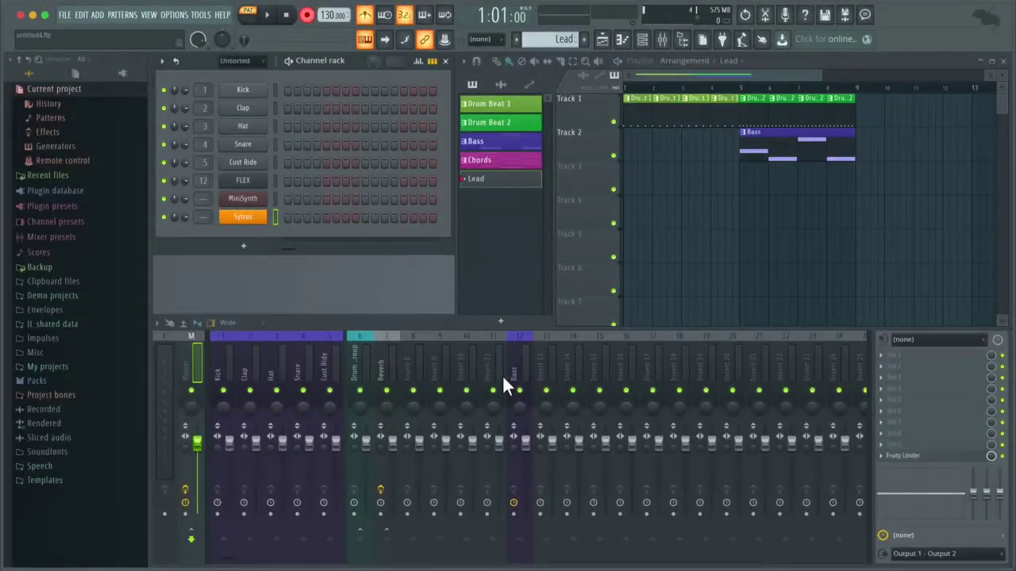
{"action": "key", "text": "ctrl+z"}
{"action": "key", "text": "space"}
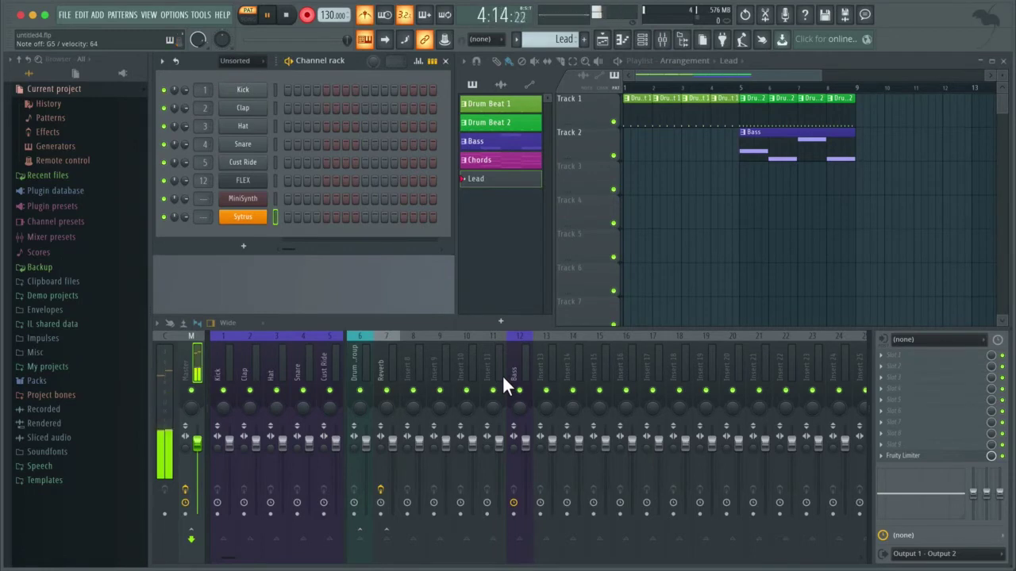
{"action": "key", "text": "space"}
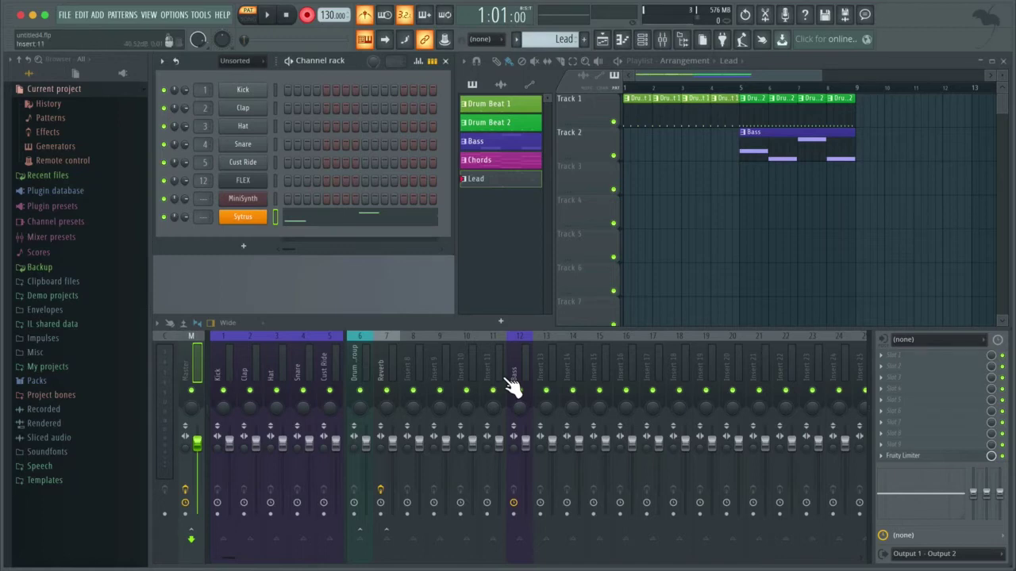
{"action": "left_click", "coordinate": [389, 221]}
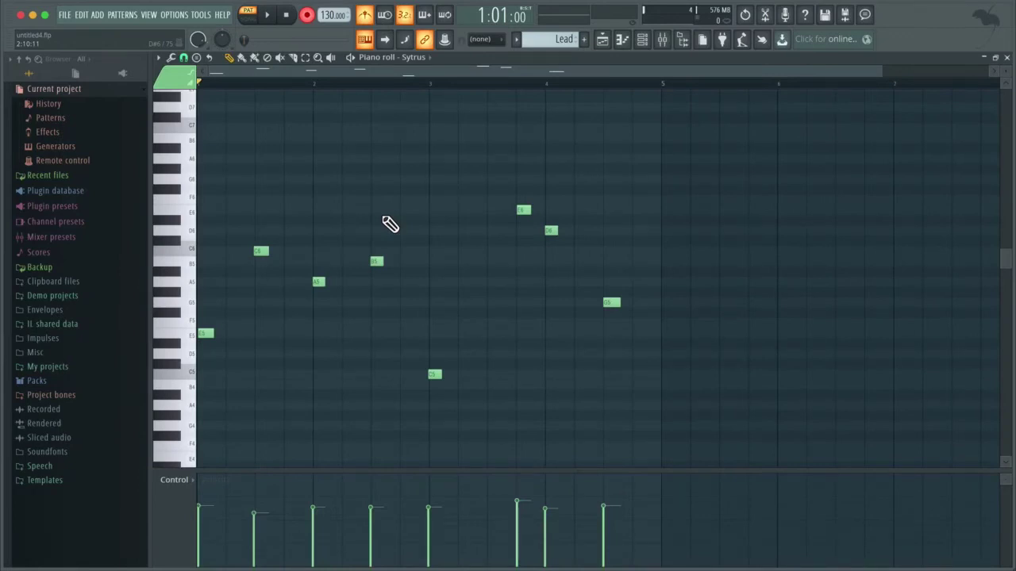
{"action": "left_click", "coordinate": [1006, 58]}
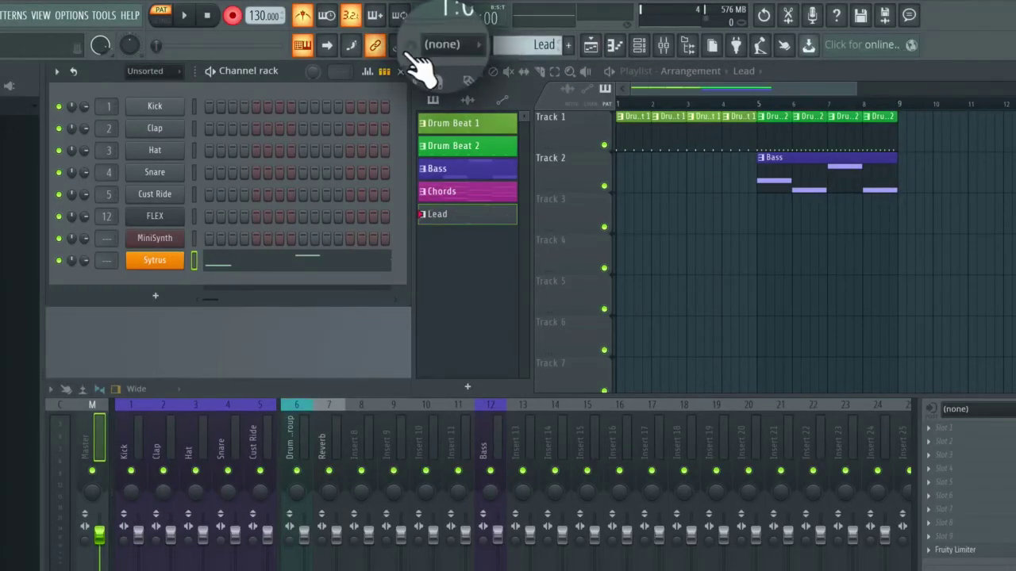
Step: Paint the Lead pattern onto Track 3 at bar 5
{"action": "scroll", "coordinate": [413, 53], "scroll_direction": "down", "scroll_amount": 5}
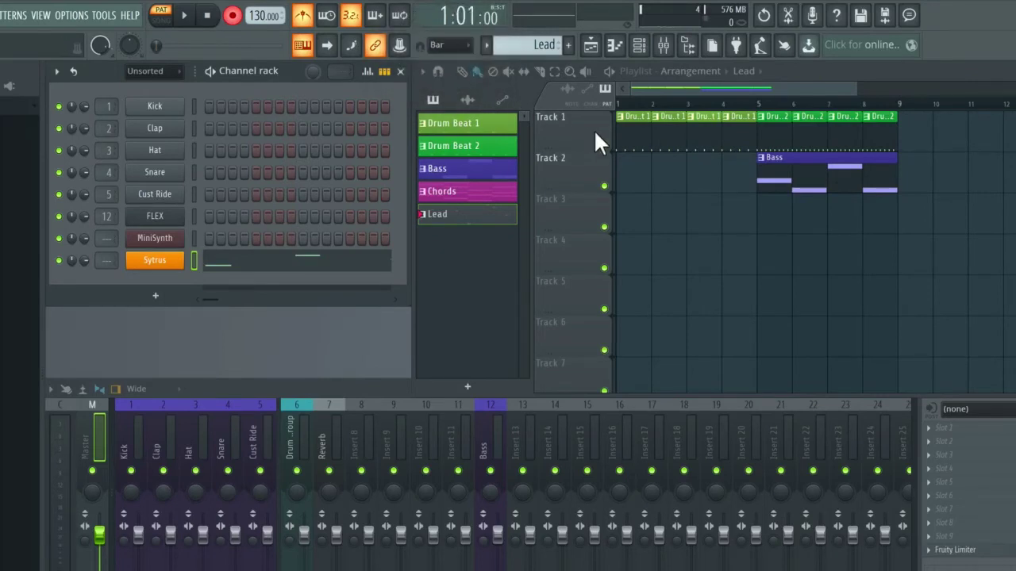
{"action": "left_click", "coordinate": [770, 216]}
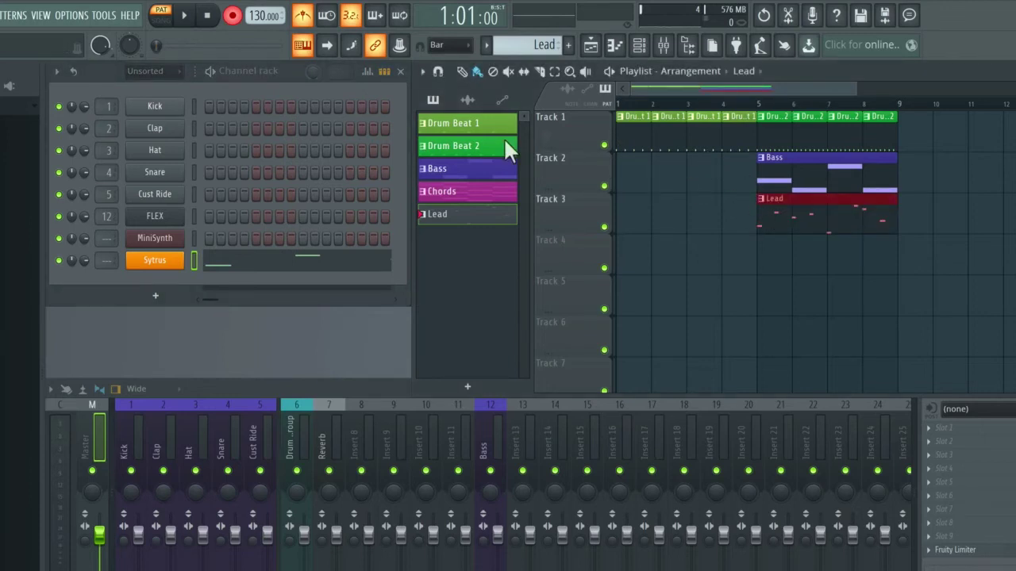
Step: Switch to SONG mode and play the arrangement from bar 5, then stop
{"action": "left_click", "coordinate": [161, 16]}
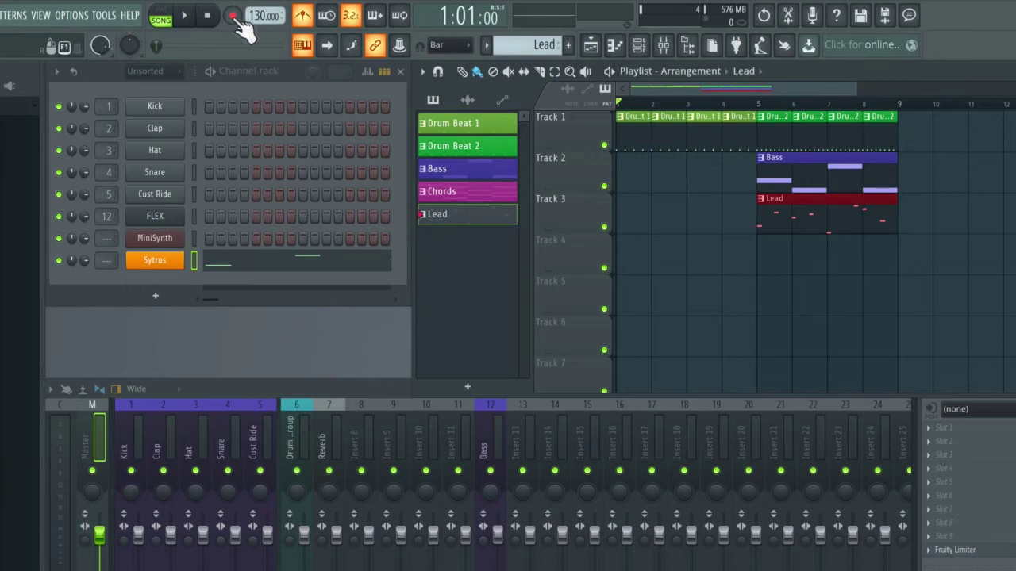
{"action": "left_click", "coordinate": [758, 104]}
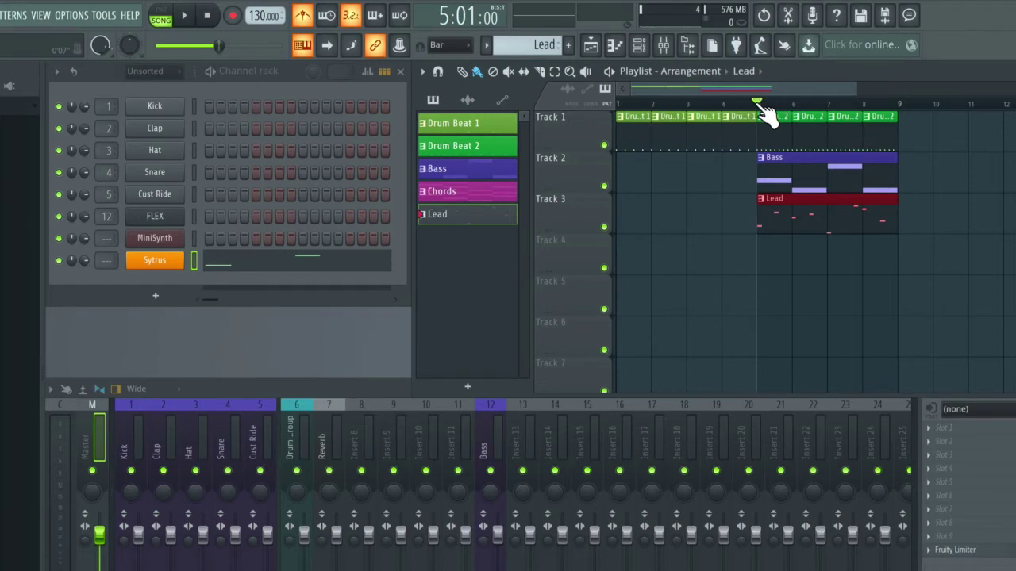
{"action": "key", "text": "space"}
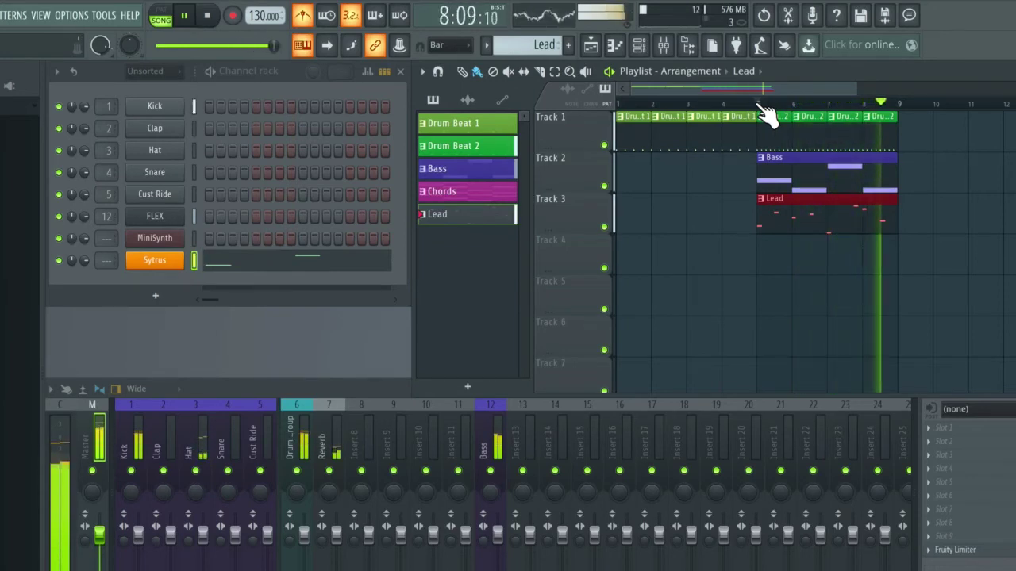
{"action": "key", "text": "space"}
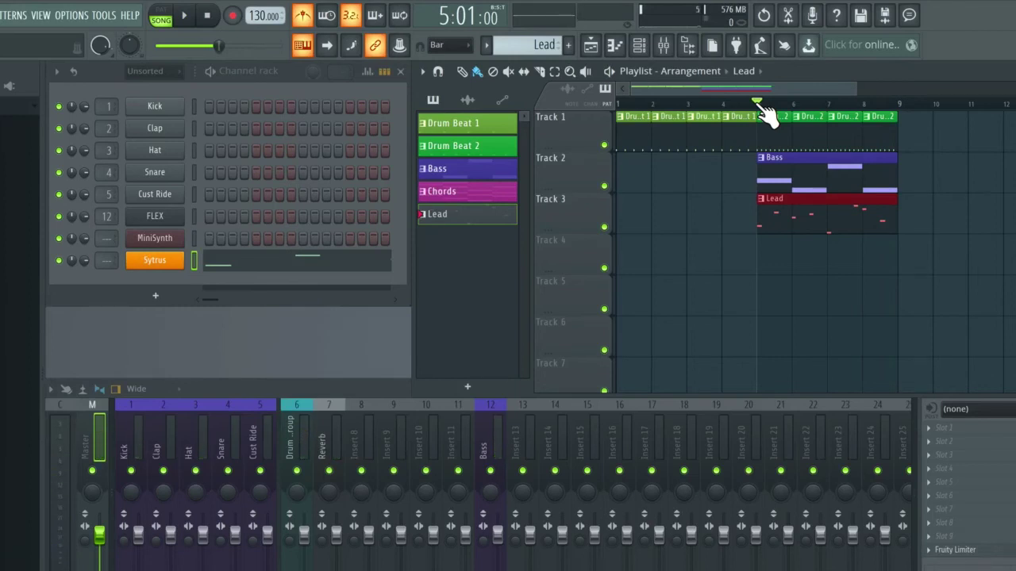
Step: Reset the song position to bar 1 and add a brown-coloured pattern named 'Pad'
{"action": "left_click", "coordinate": [622, 106]}
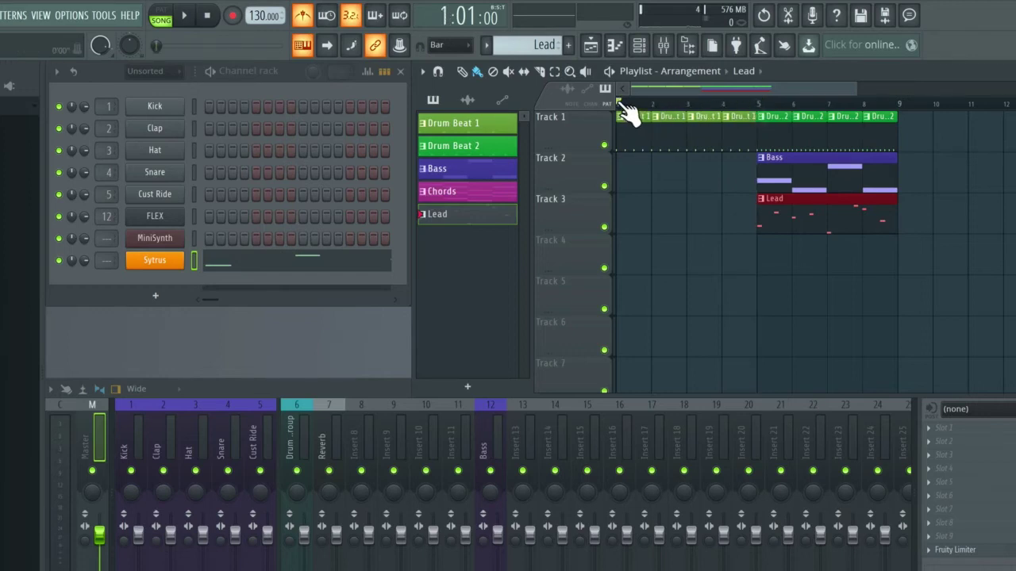
{"action": "left_click", "coordinate": [568, 45]}
{"action": "type", "text": "Pad"}
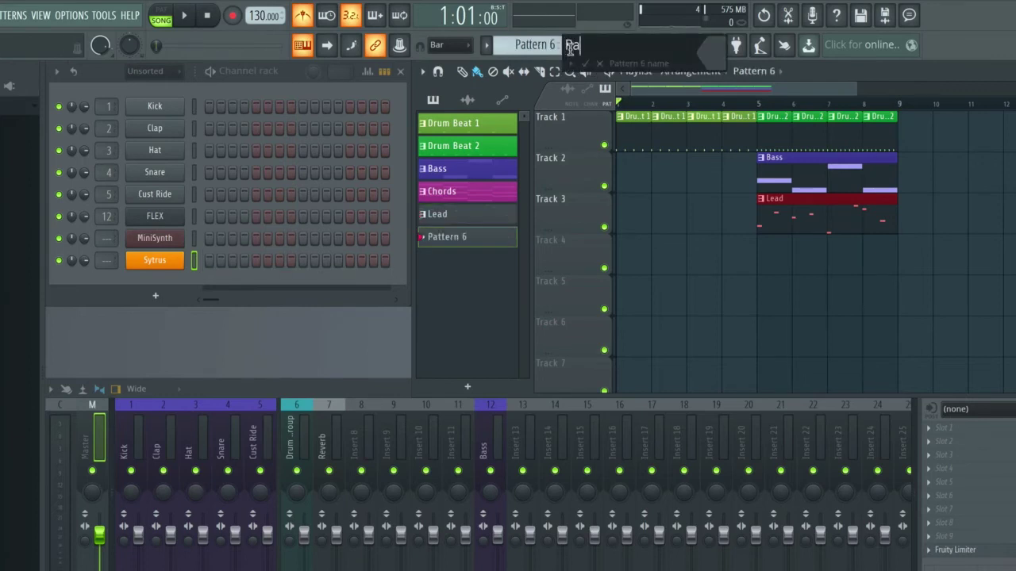
{"action": "left_click", "coordinate": [713, 54]}
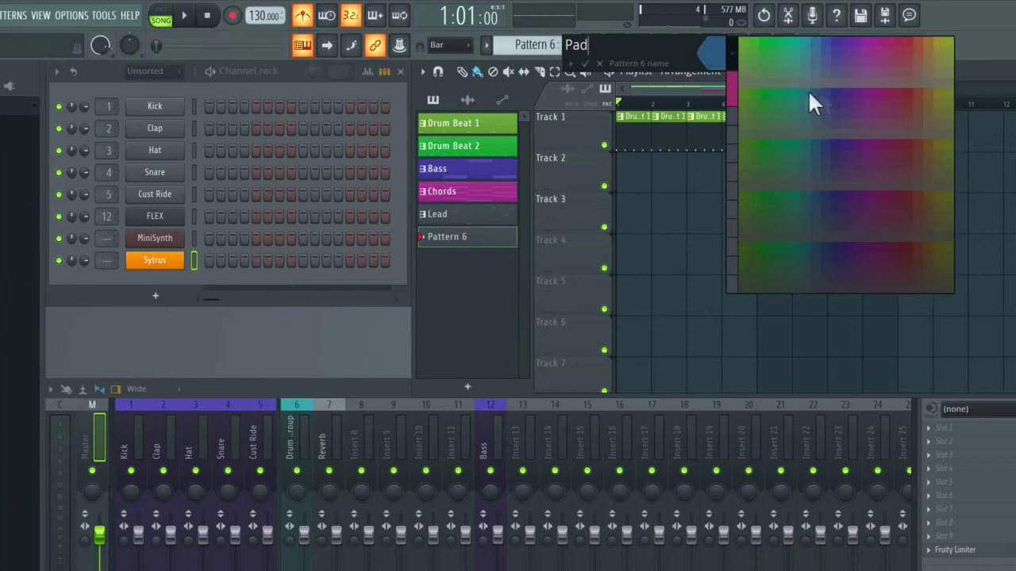
{"action": "left_click", "coordinate": [925, 124]}
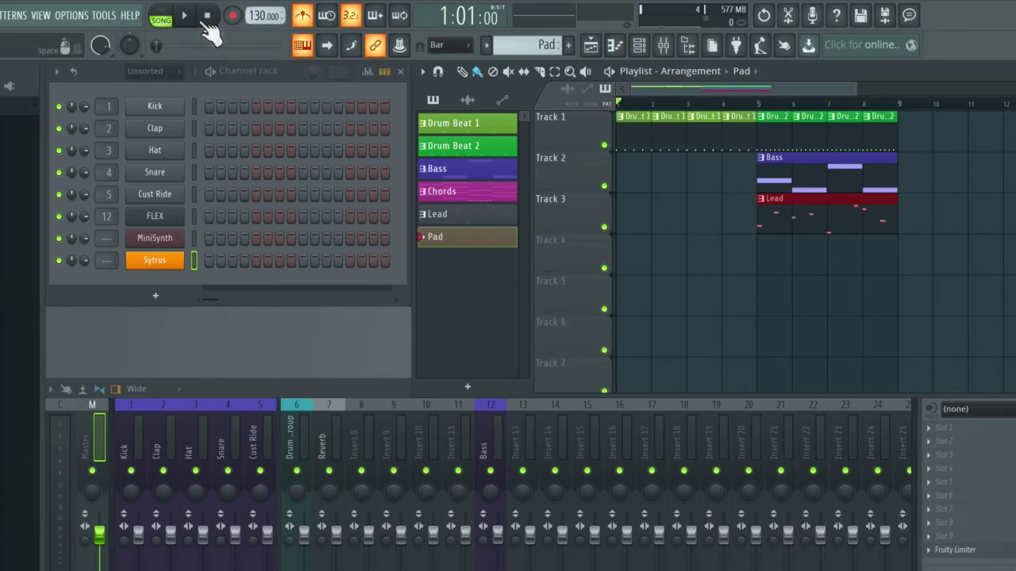
Step: Record 'Notes and automation' with the countdown off and 'Wait for input to start recording' on
{"action": "left_click", "coordinate": [233, 18]}
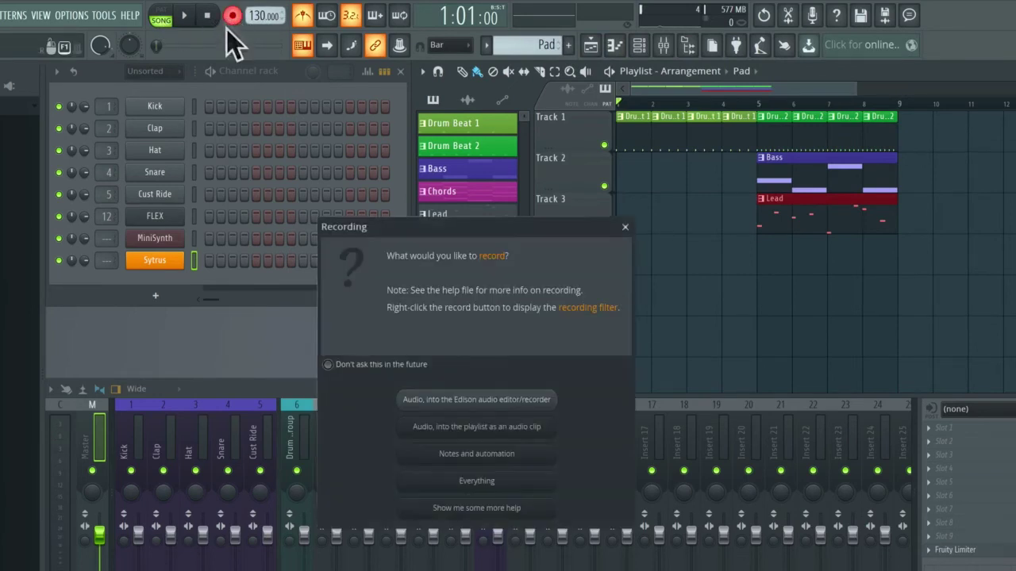
{"action": "left_click", "coordinate": [476, 458]}
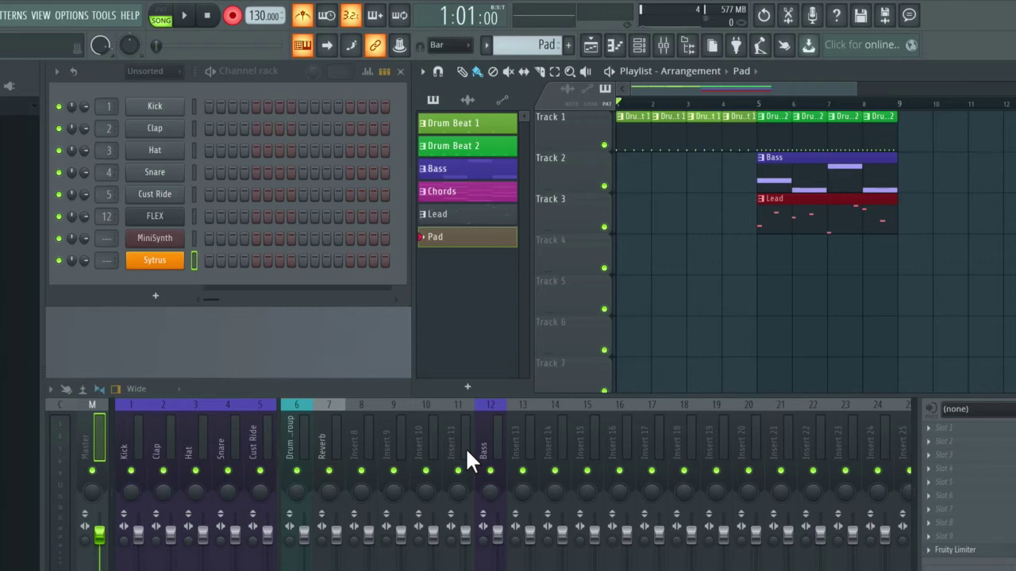
{"action": "left_click", "coordinate": [355, 19]}
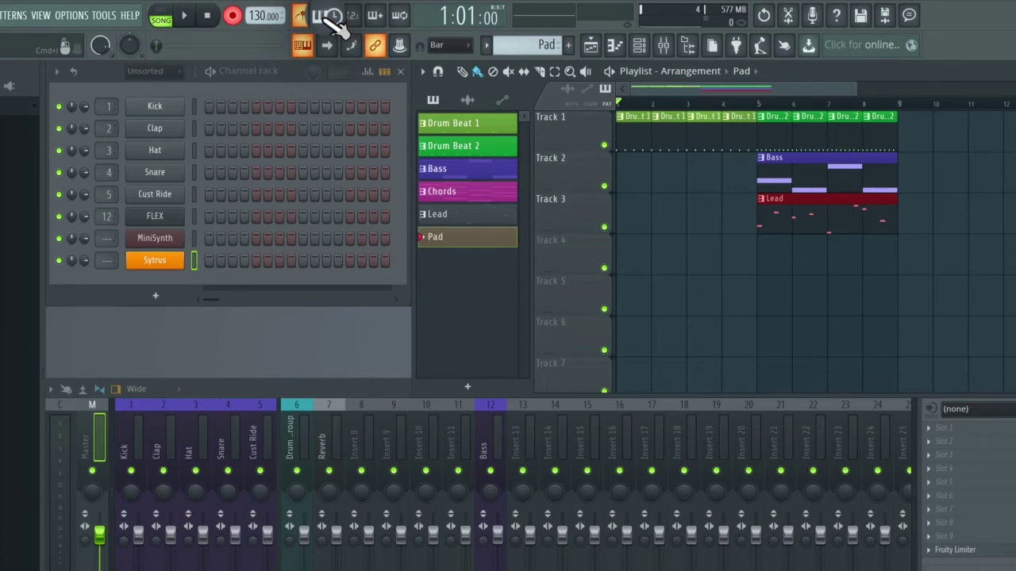
{"action": "left_click", "coordinate": [331, 16]}
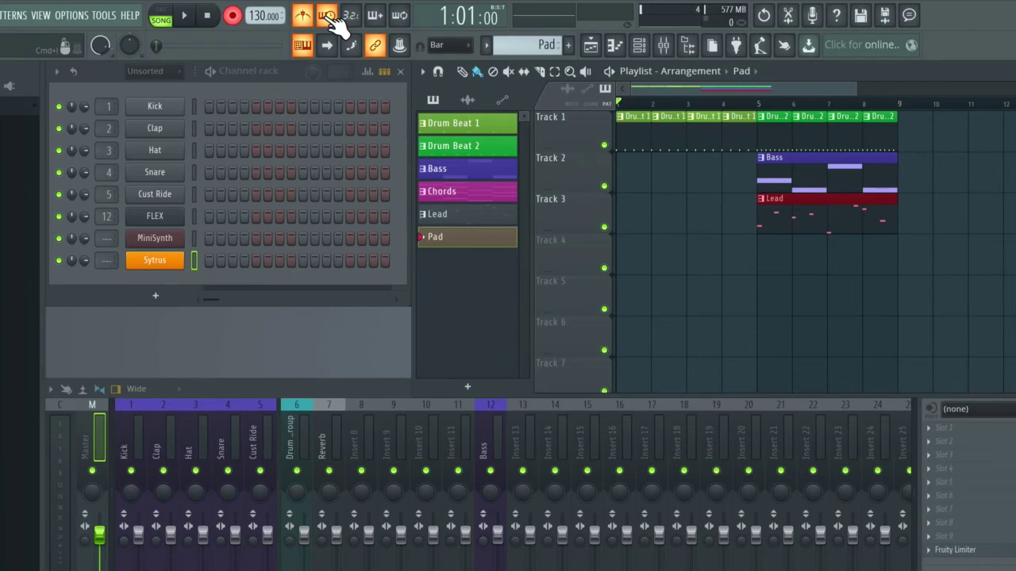
Step: Add a 3x Osc channel from Synth classic below Sytrus and close its plugin window
{"action": "left_click", "coordinate": [156, 297]}
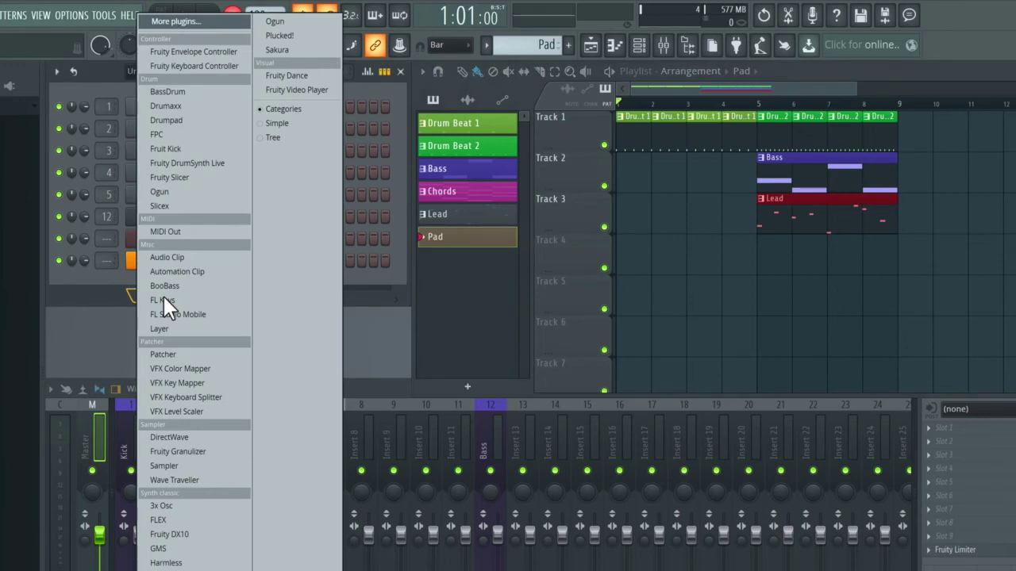
{"action": "left_click", "coordinate": [199, 507]}
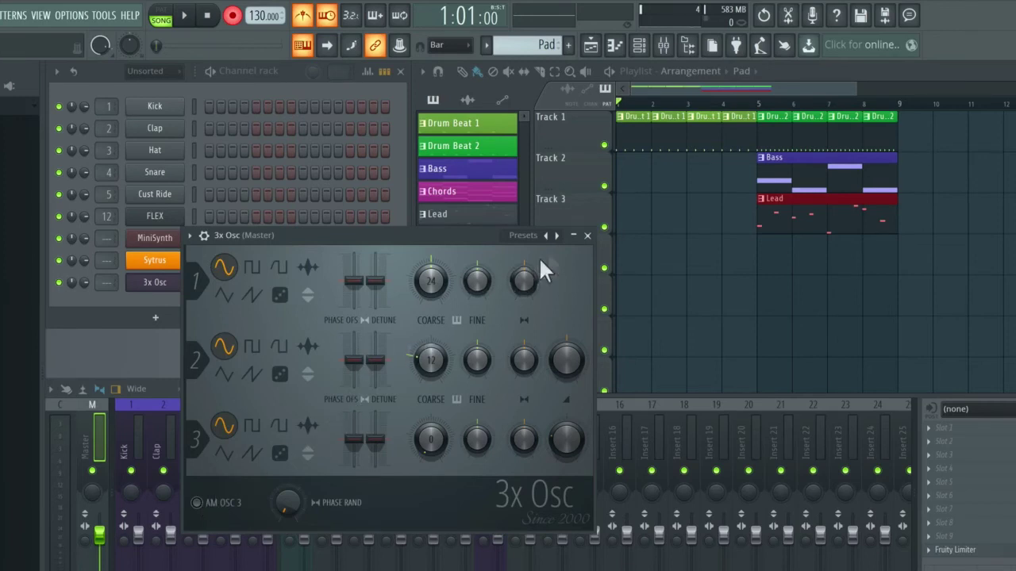
{"action": "left_click", "coordinate": [587, 237]}
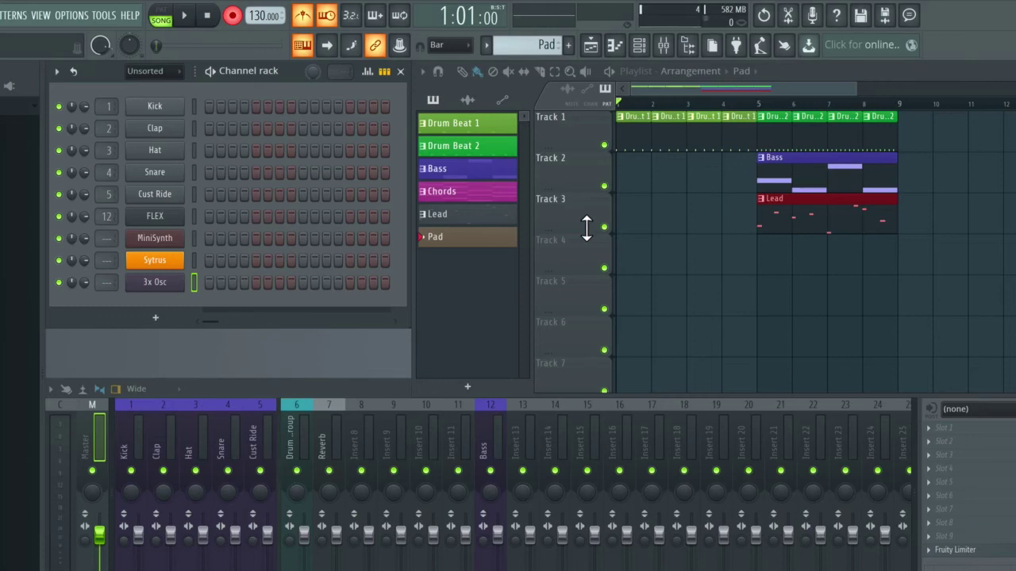
Step: Record the 3x Osc pad chords as a Pad clip on Track 4, bars 1–5
{"action": "left_click", "coordinate": [187, 18]}
{"action": "left_click", "coordinate": [187, 17]}
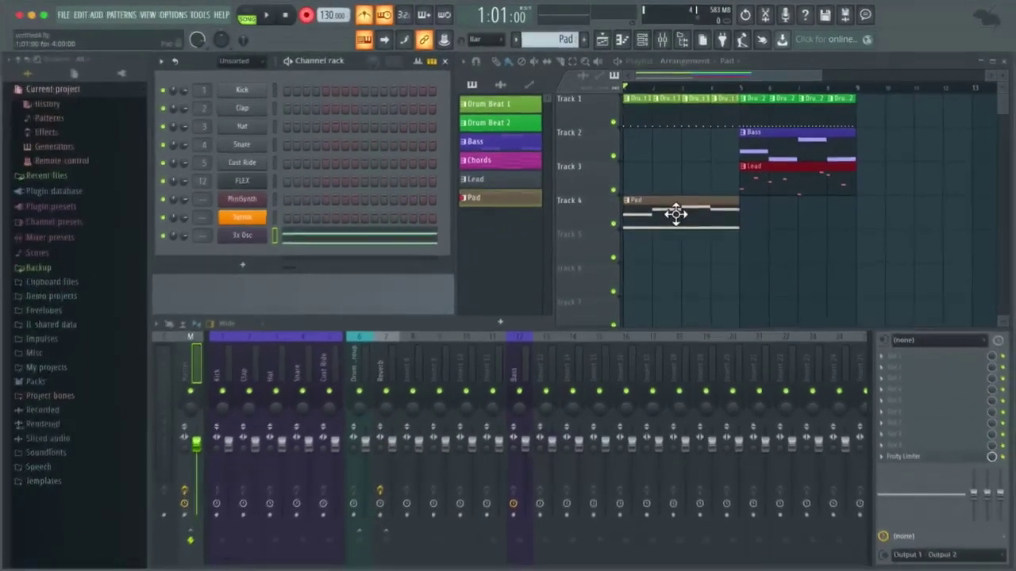
{"action": "double_click", "coordinate": [691, 228]}
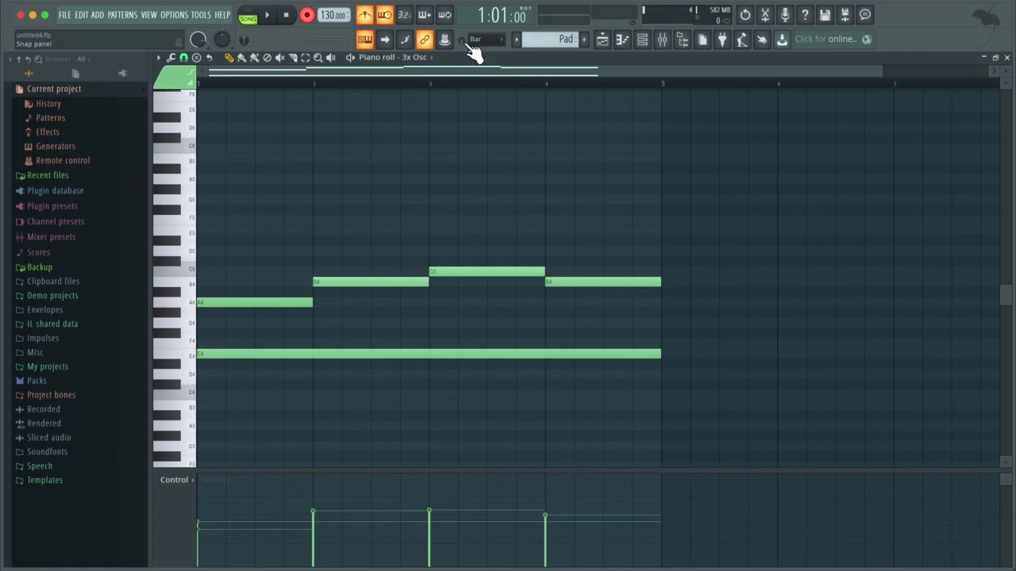
Step: Leave the pad notes and paint a second Pad clip on Track 4 after the first
{"action": "left_click", "coordinate": [1006, 61]}
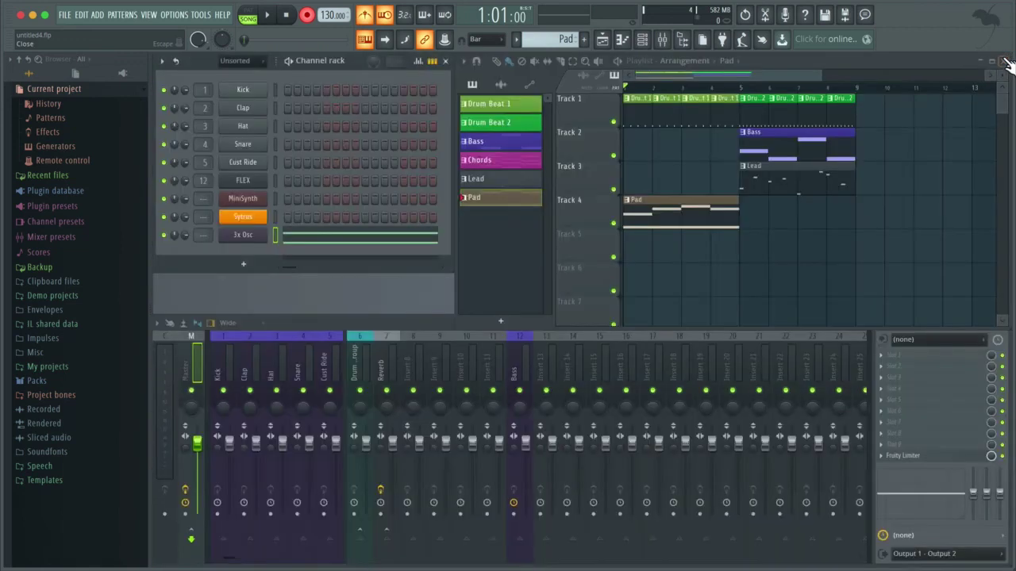
{"action": "left_click", "coordinate": [758, 217]}
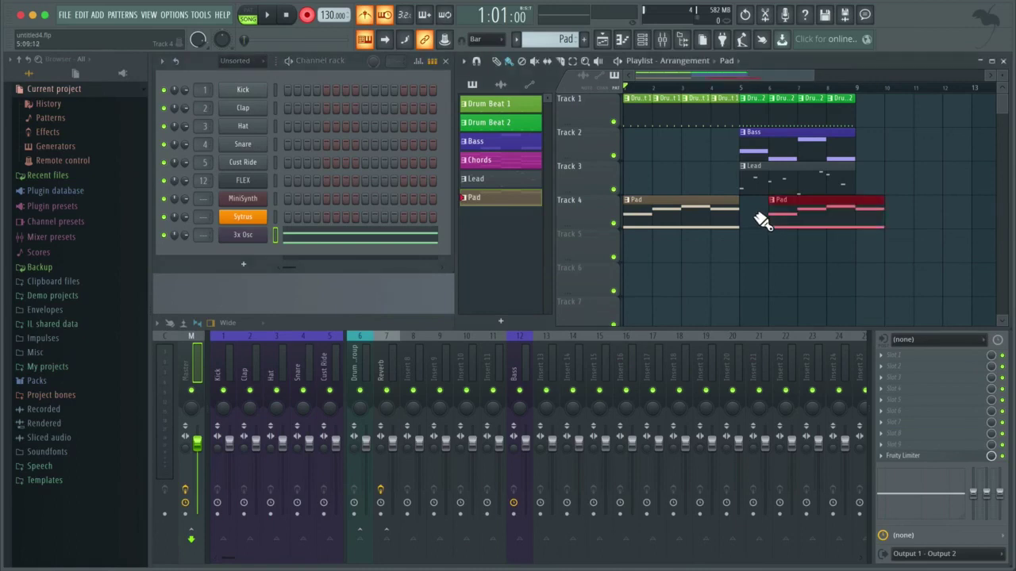